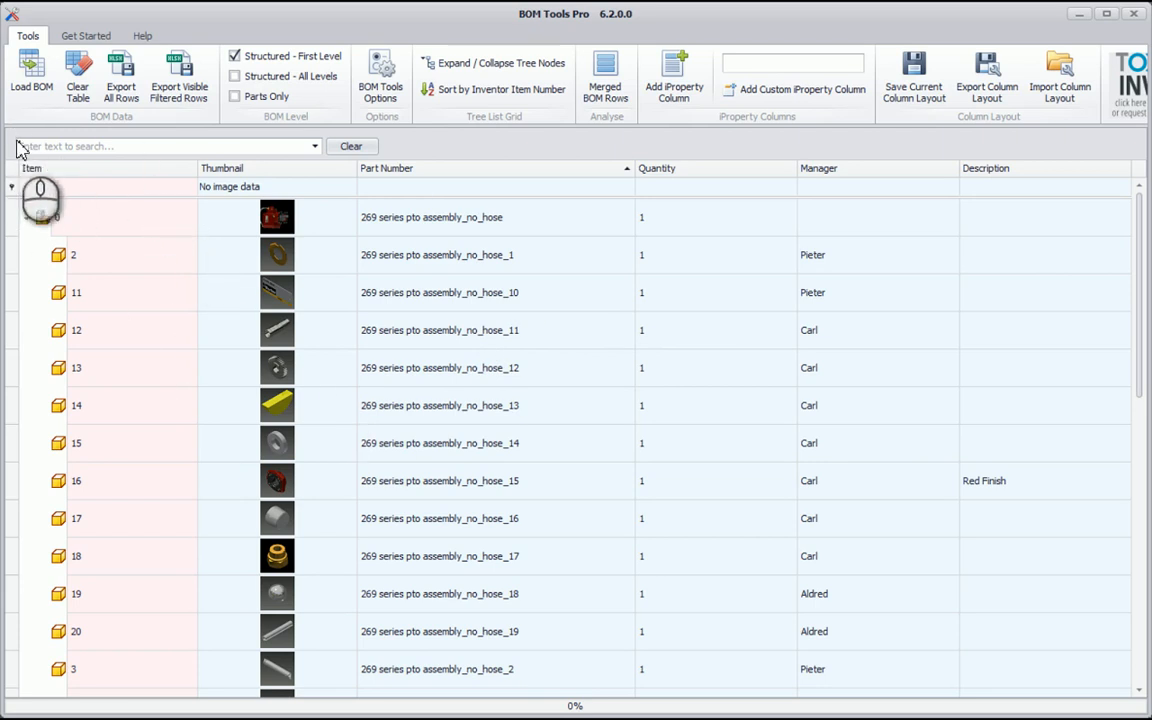
# Search the BOM rows for "re" and clear the search text
pyautogui.click(110, 146)
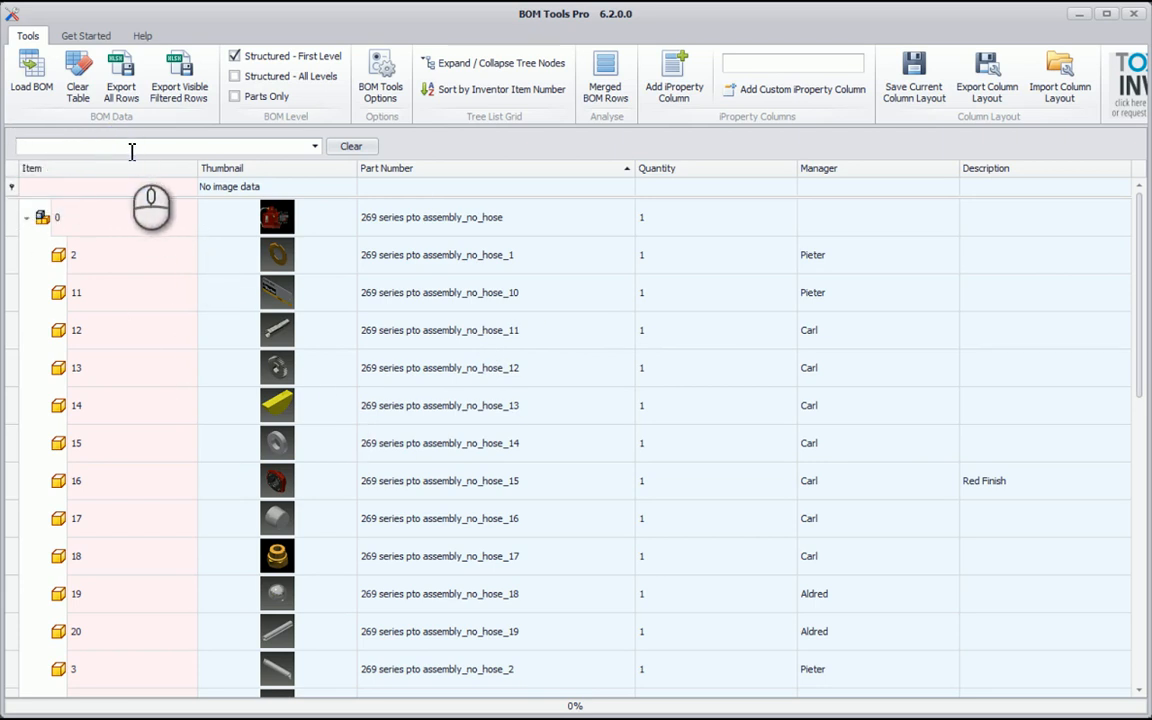
pyautogui.write('re')
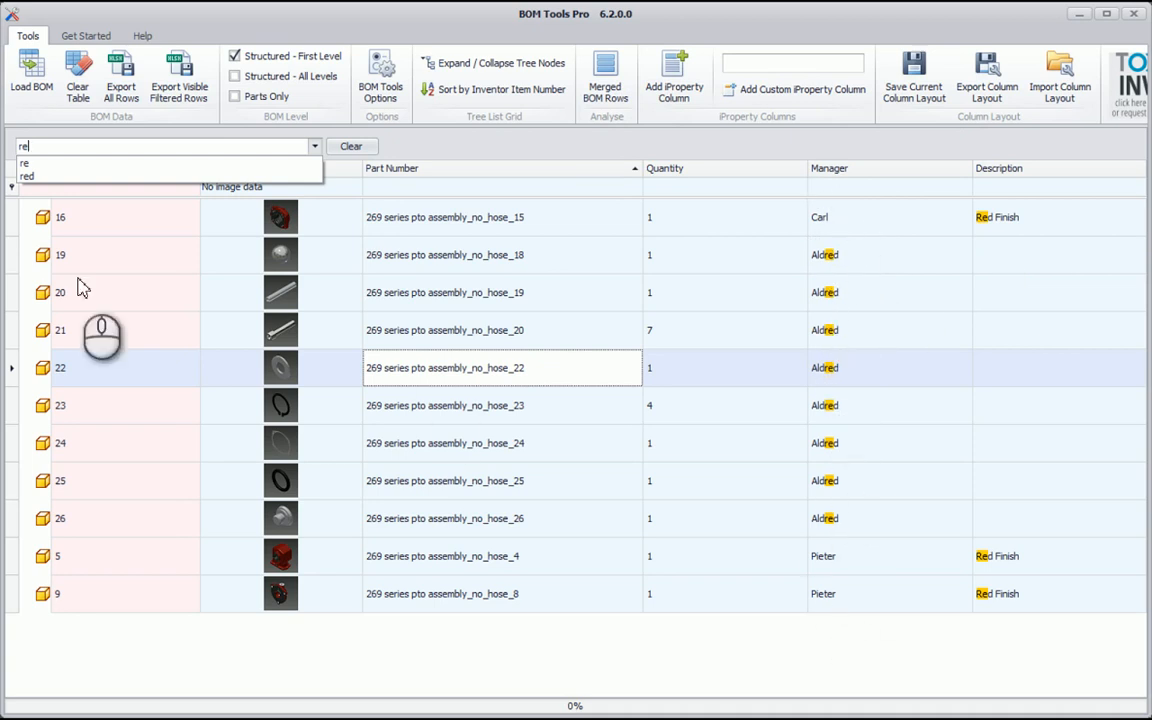
pyautogui.click(108, 149)
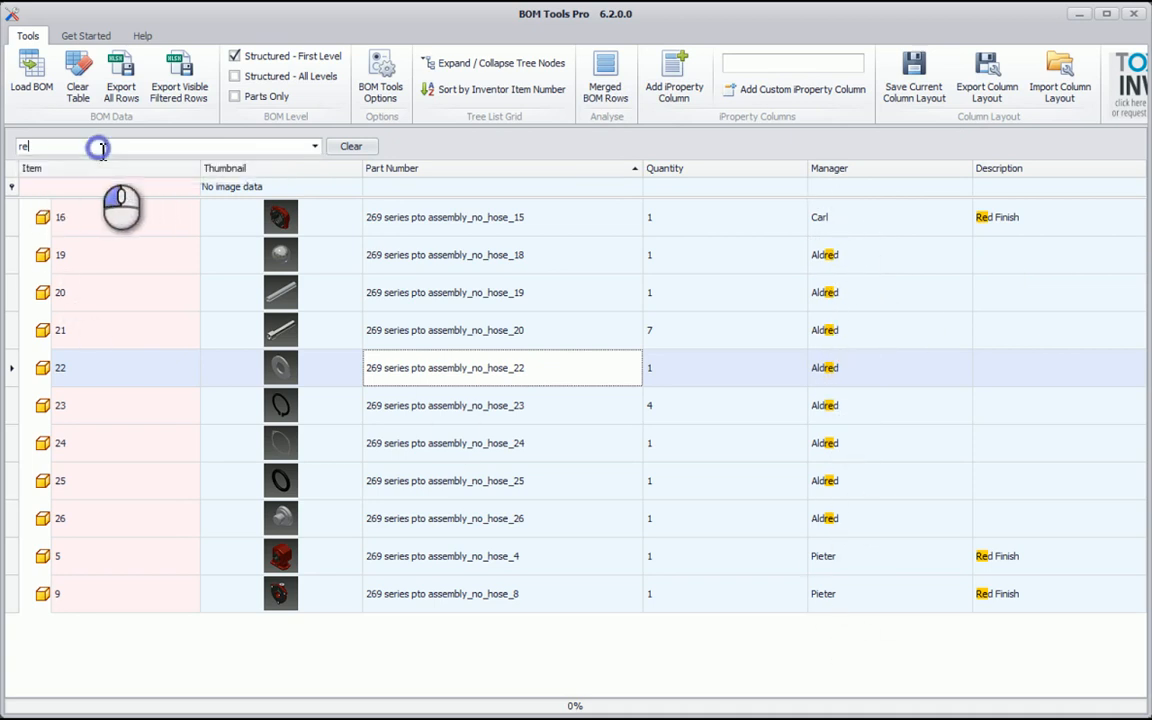
pyautogui.click(350, 148)
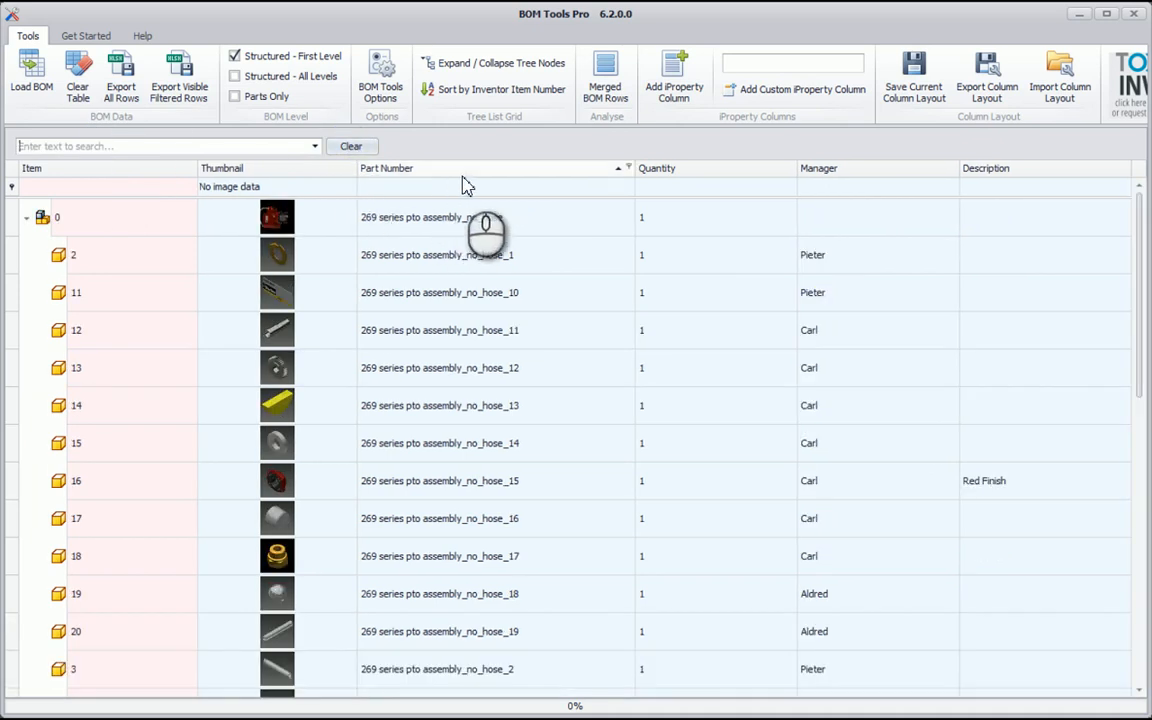
# Filter the Part Number column to 269 series pto assembly_no_hose_1, _12, _16, _20 and _25
pyautogui.click(628, 169)
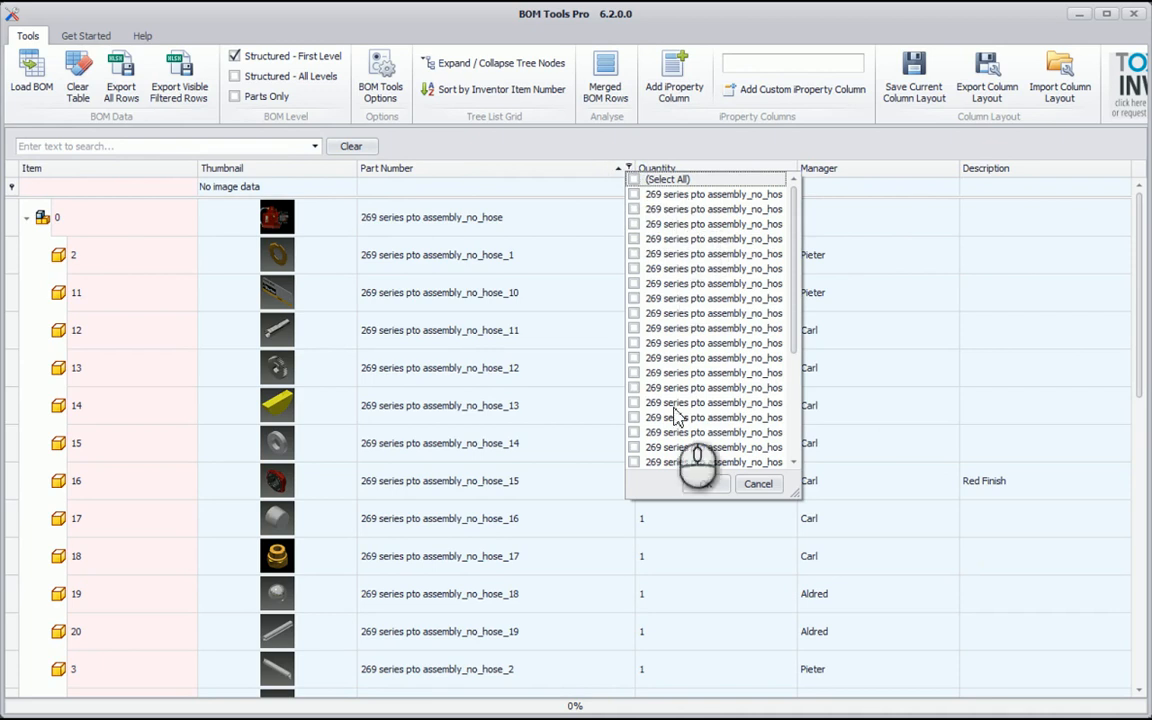
pyautogui.click(634, 209)
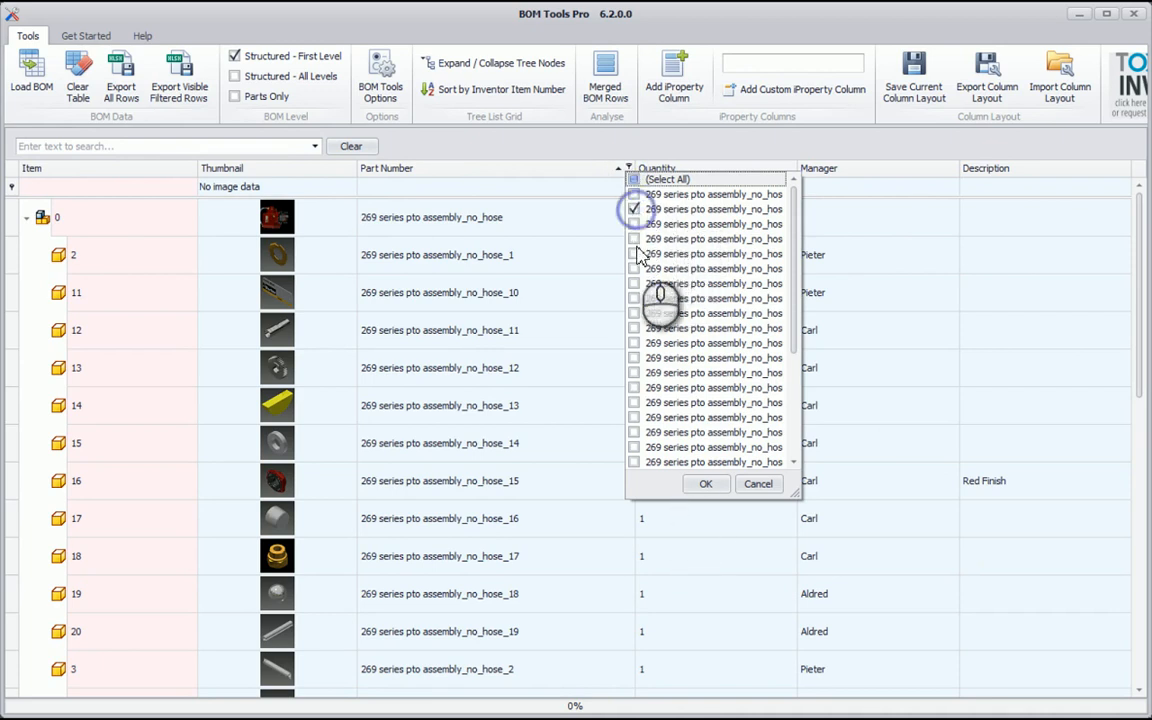
pyautogui.click(634, 254)
pyautogui.click(634, 313)
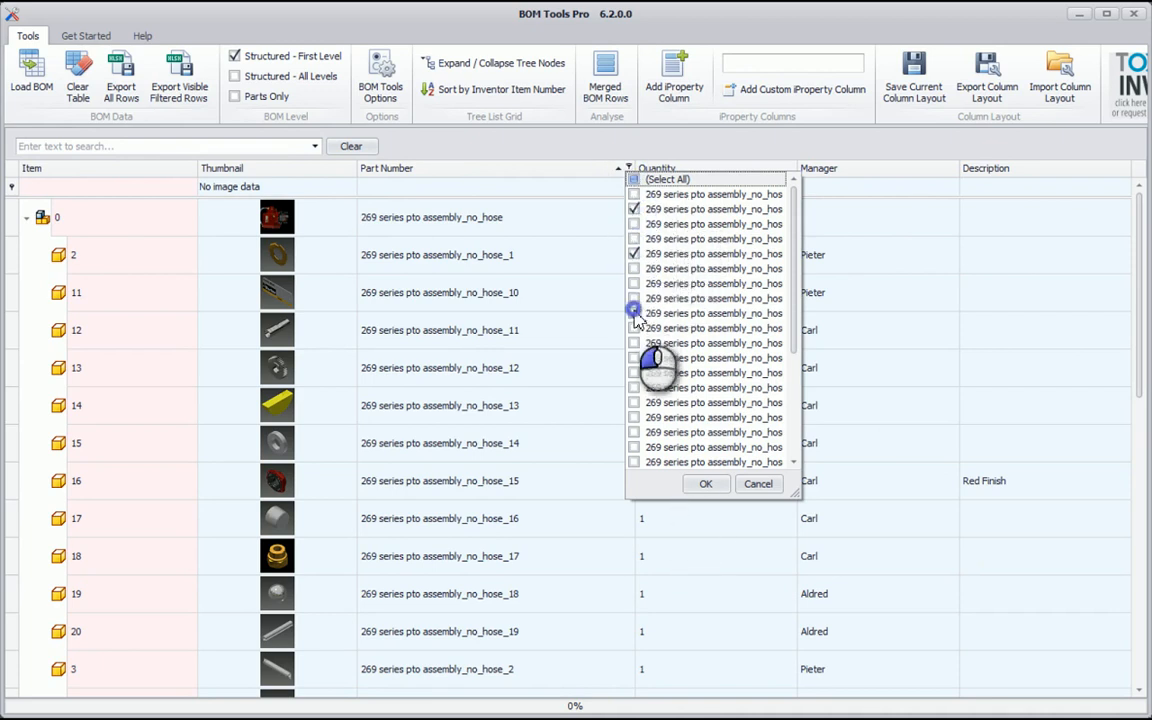
pyautogui.click(634, 388)
pyautogui.click(634, 442)
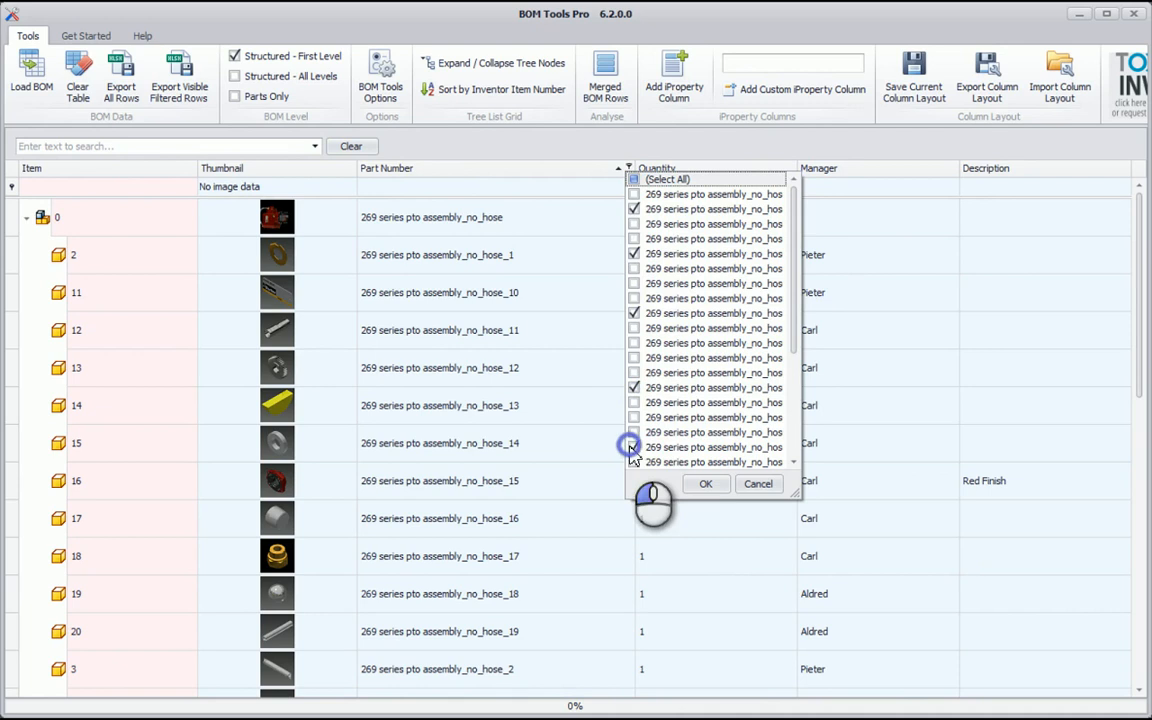
pyautogui.click(705, 483)
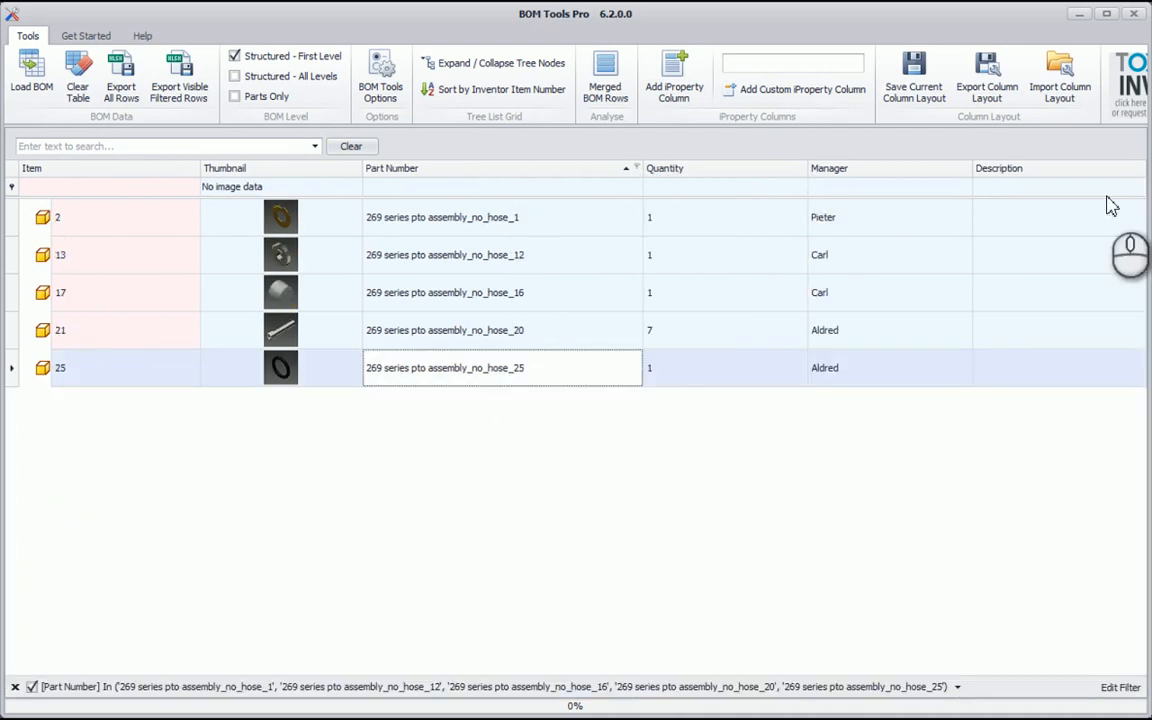
# Sort the filtered rows by Manager and by Quantity, and filter the Quantity column to 1
pyautogui.click(890, 170)
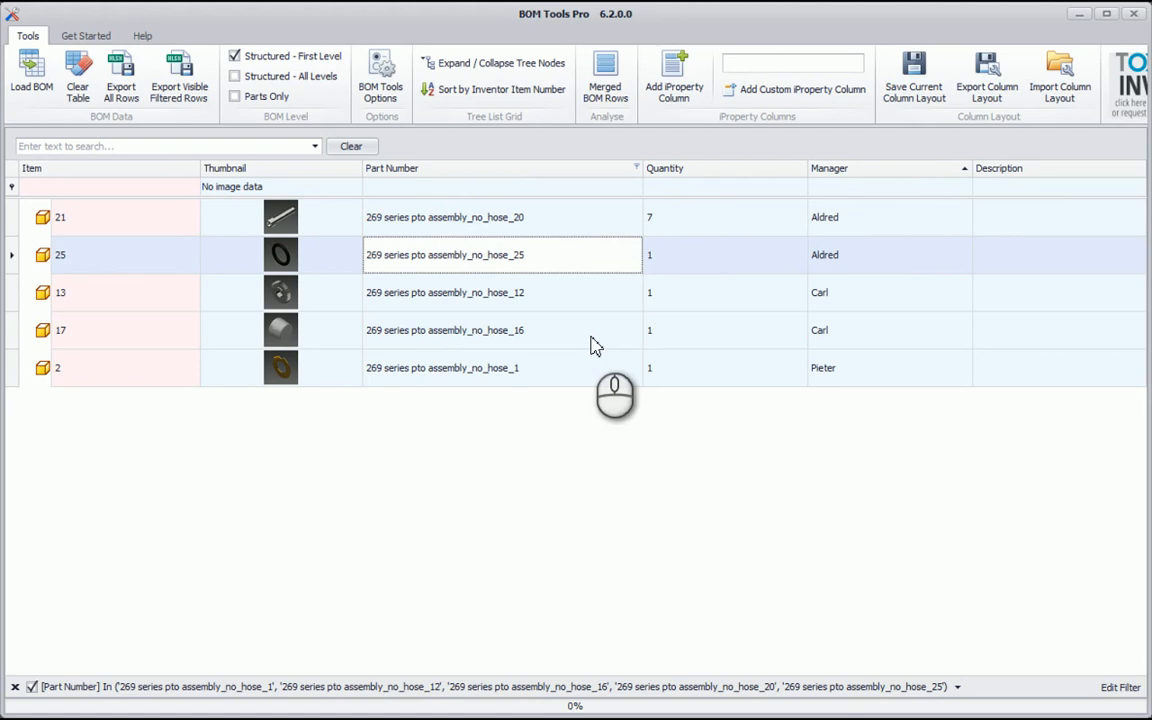
pyautogui.click(722, 170)
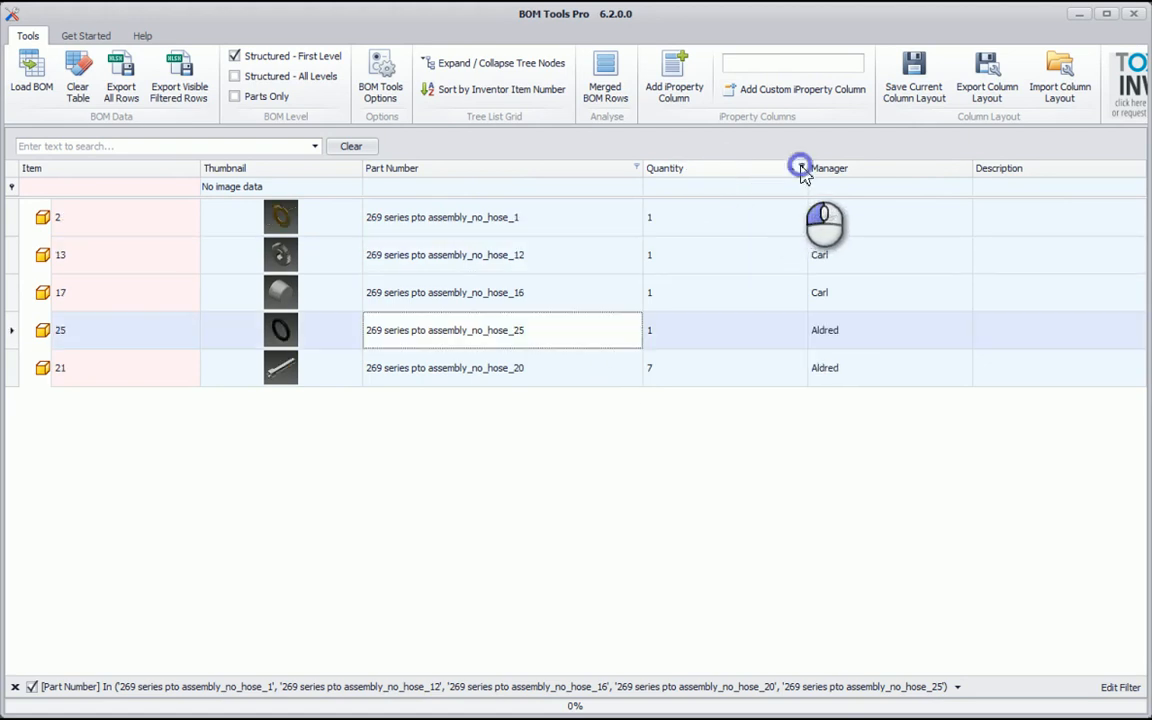
pyautogui.click(800, 168)
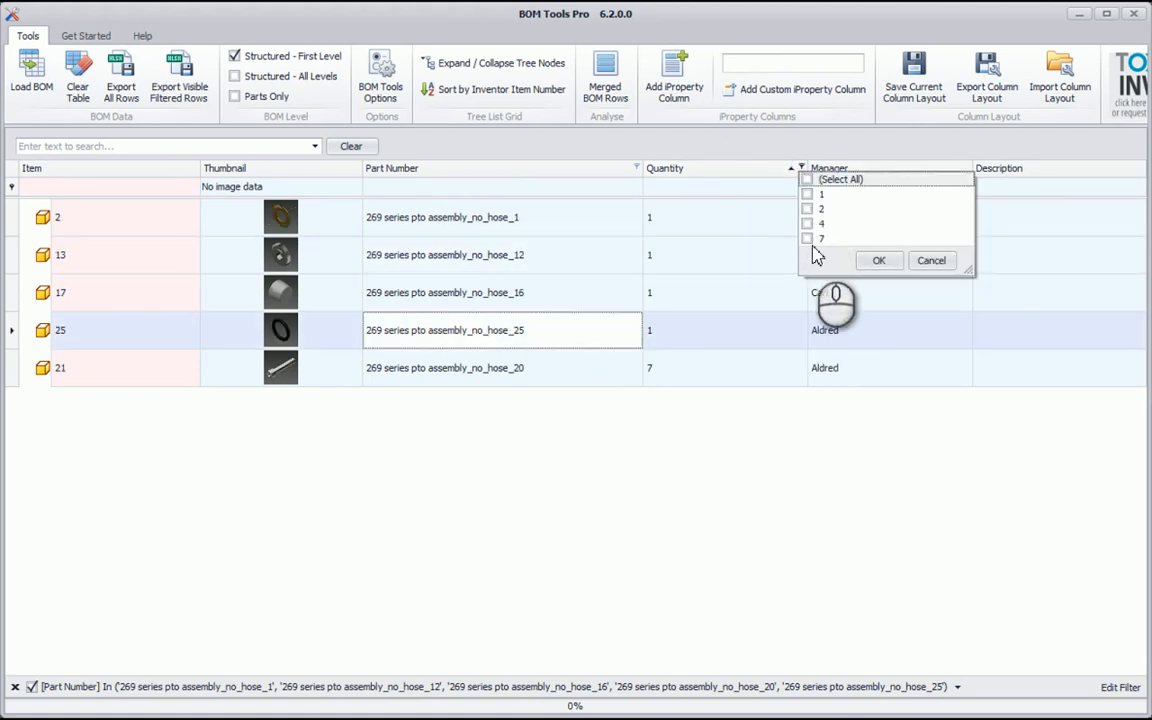
pyautogui.click(807, 194)
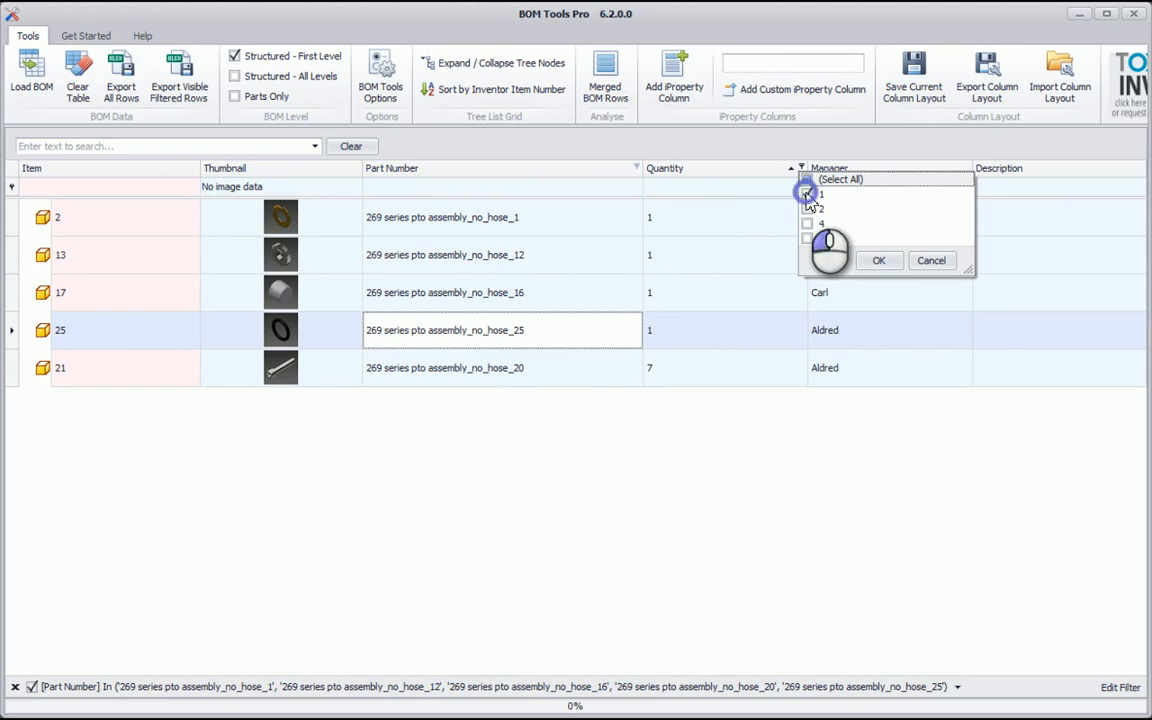
pyautogui.click(880, 262)
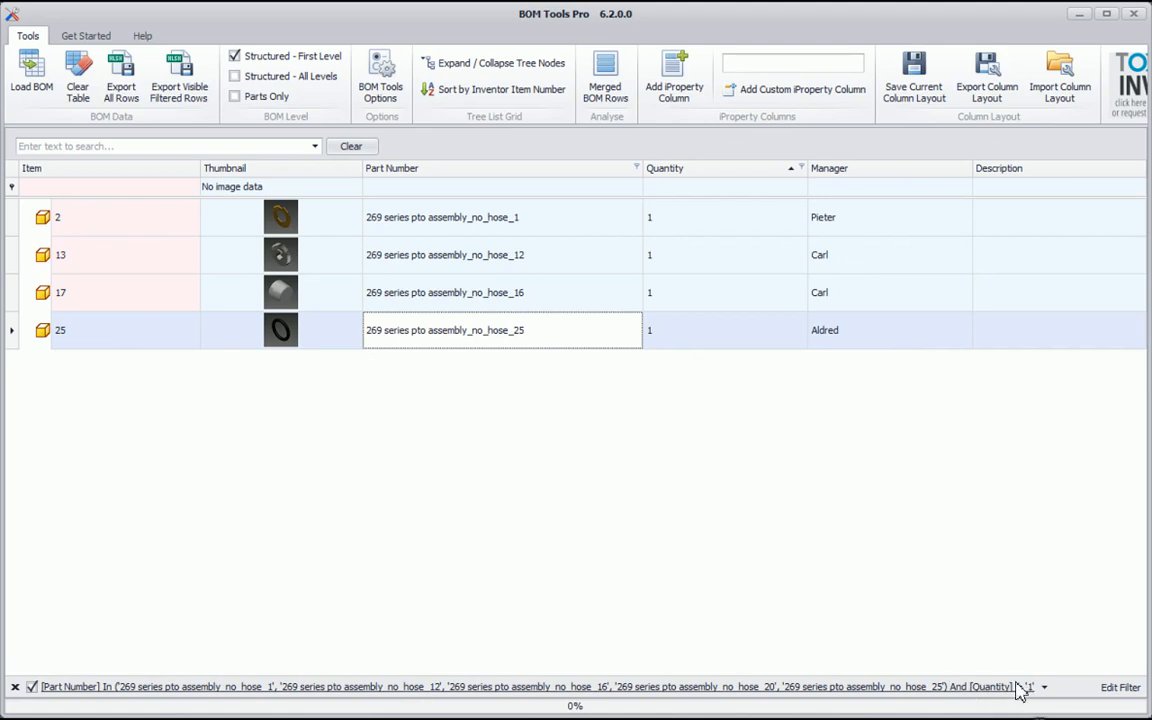
# Remove all column filters and sort the BOM rows by Description in ascending order
pyautogui.click(15, 687)
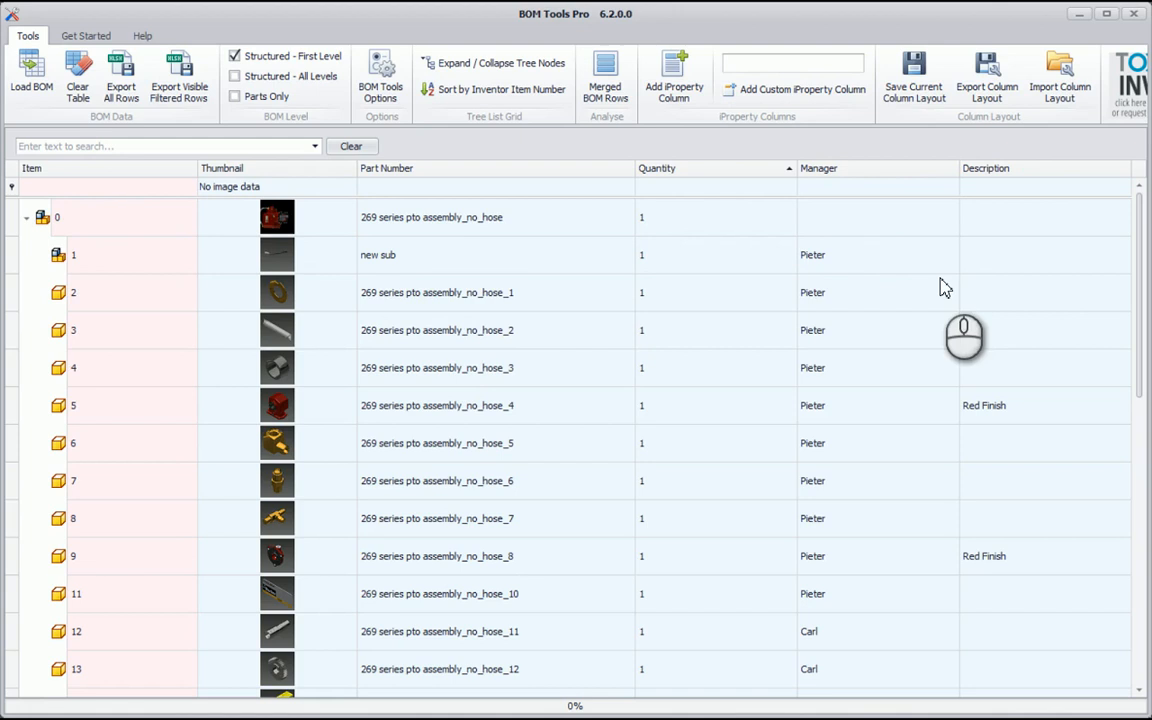
pyautogui.click(1062, 170)
pyautogui.click(1126, 168)
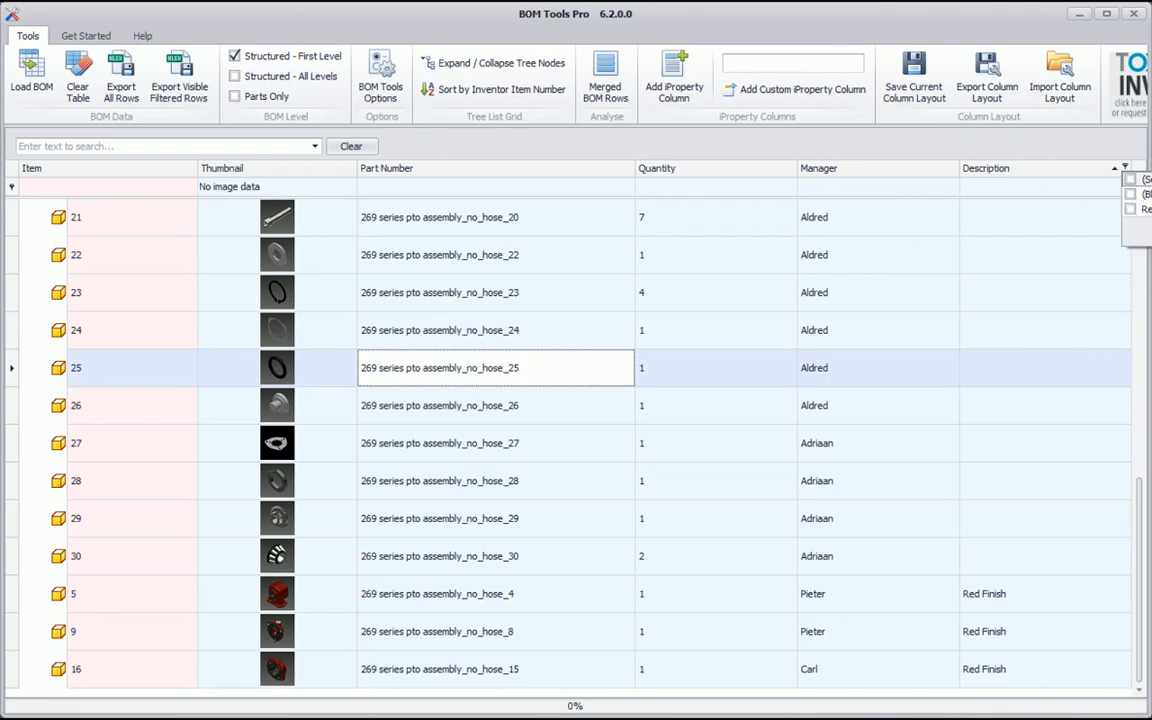
pyautogui.click(963, 17)
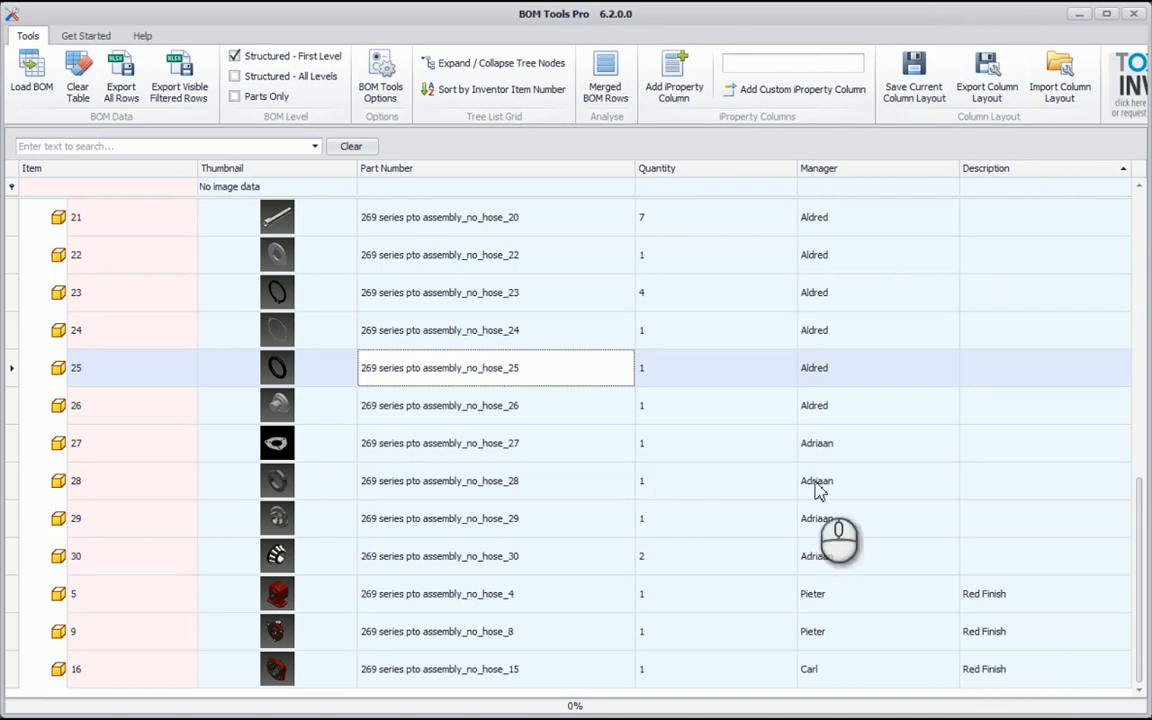
# Search the Description-sorted BOM rows for "re"
pyautogui.click(147, 145)
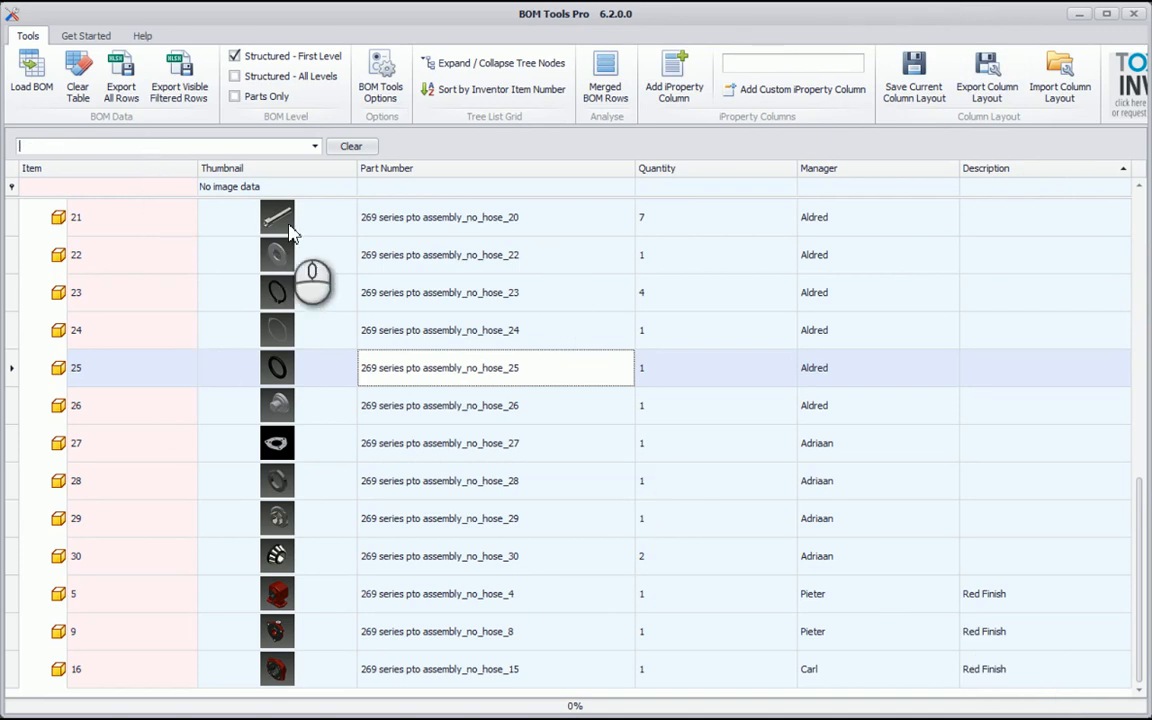
pyautogui.write('re')
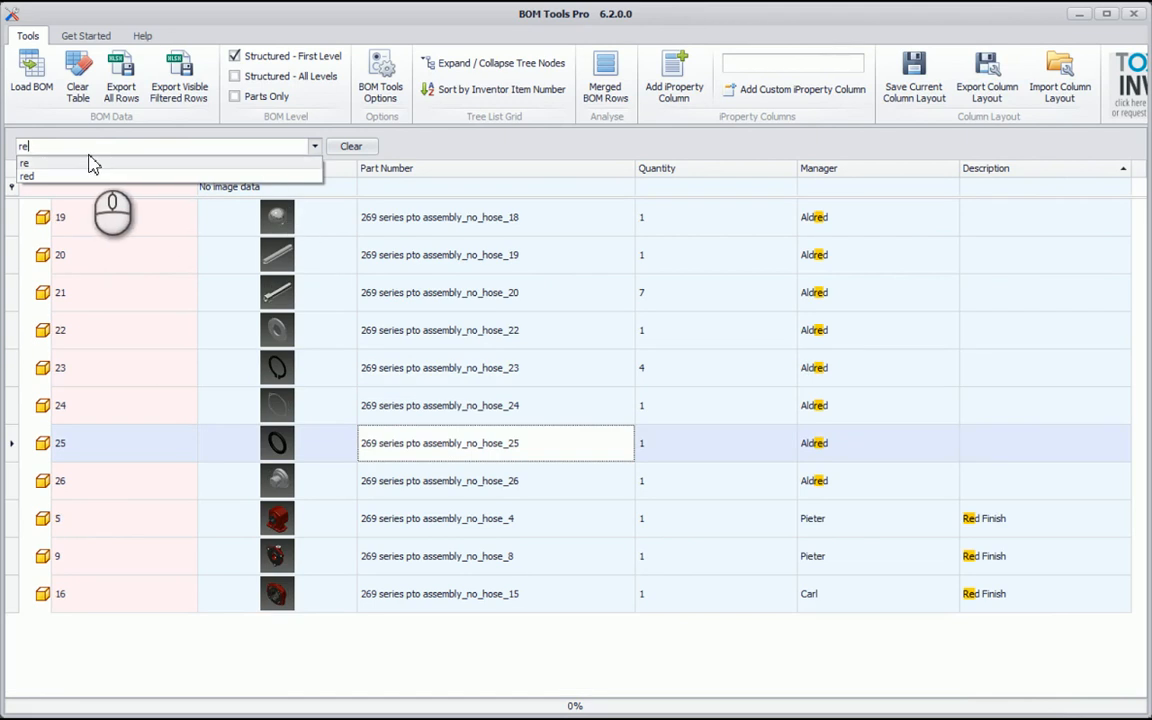
pyautogui.click(75, 160)
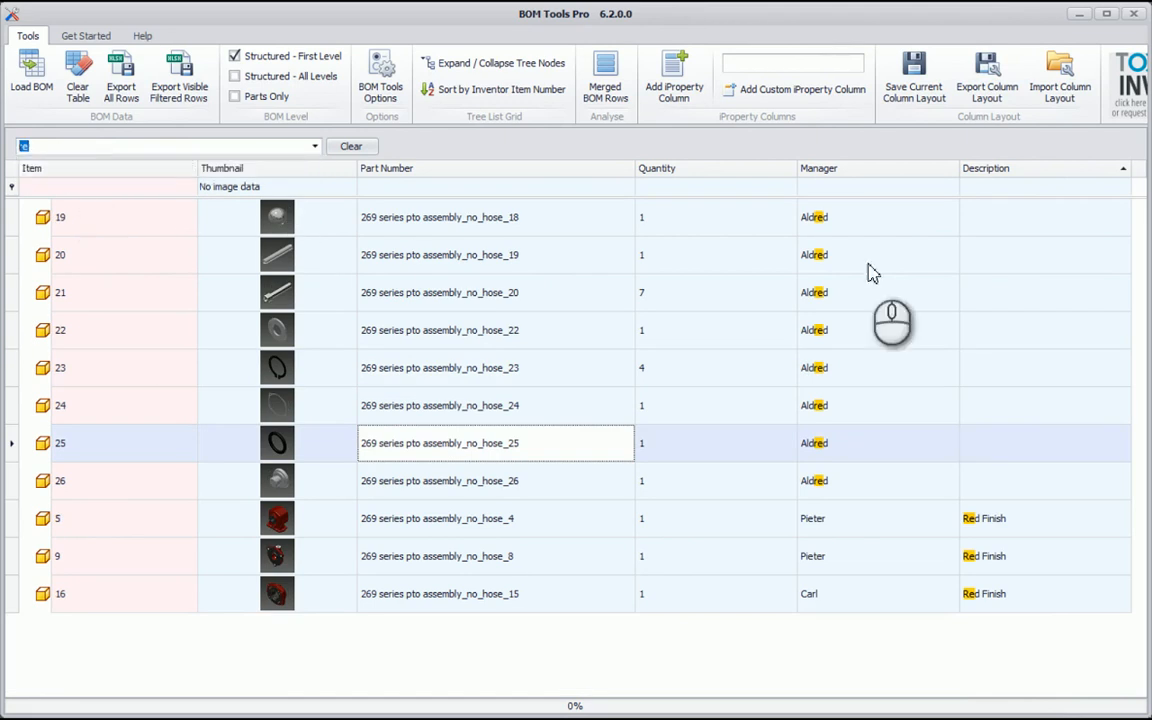
# Filter Part Number to 269 series pto assembly_no_hose, _1 and _10 through _14, and clear the search text
pyautogui.click(630, 168)
pyautogui.click(630, 170)
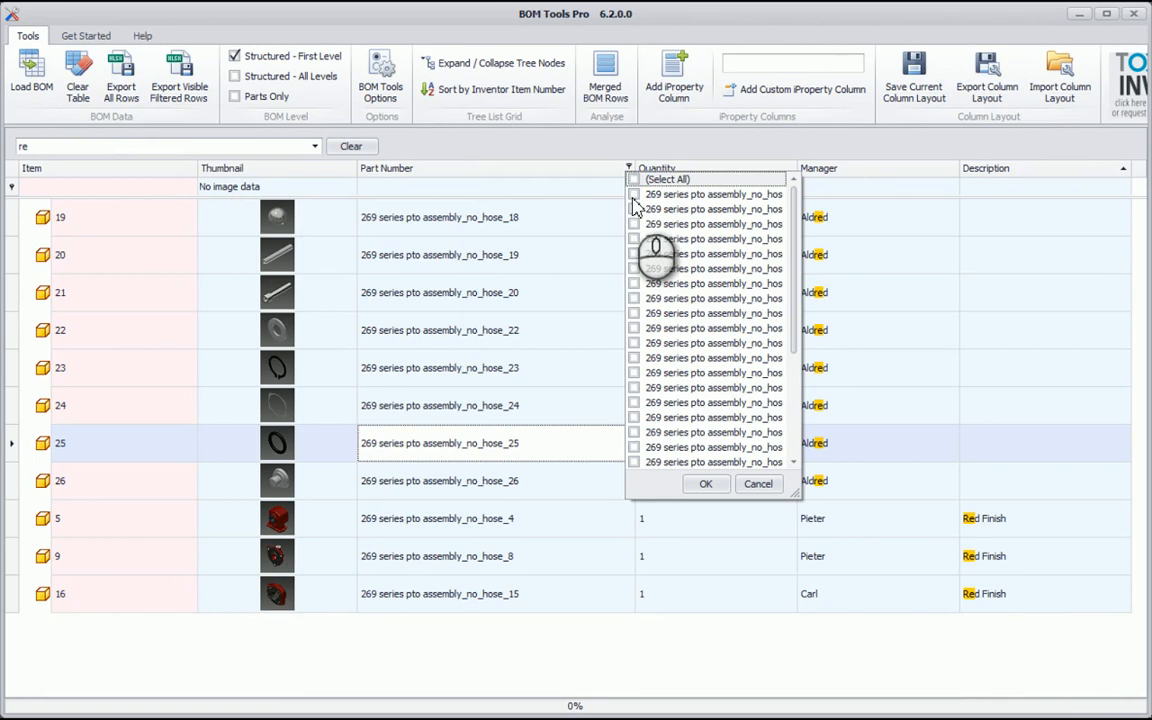
pyautogui.click(633, 195)
pyautogui.click(633, 209)
pyautogui.click(633, 224)
pyautogui.click(634, 239)
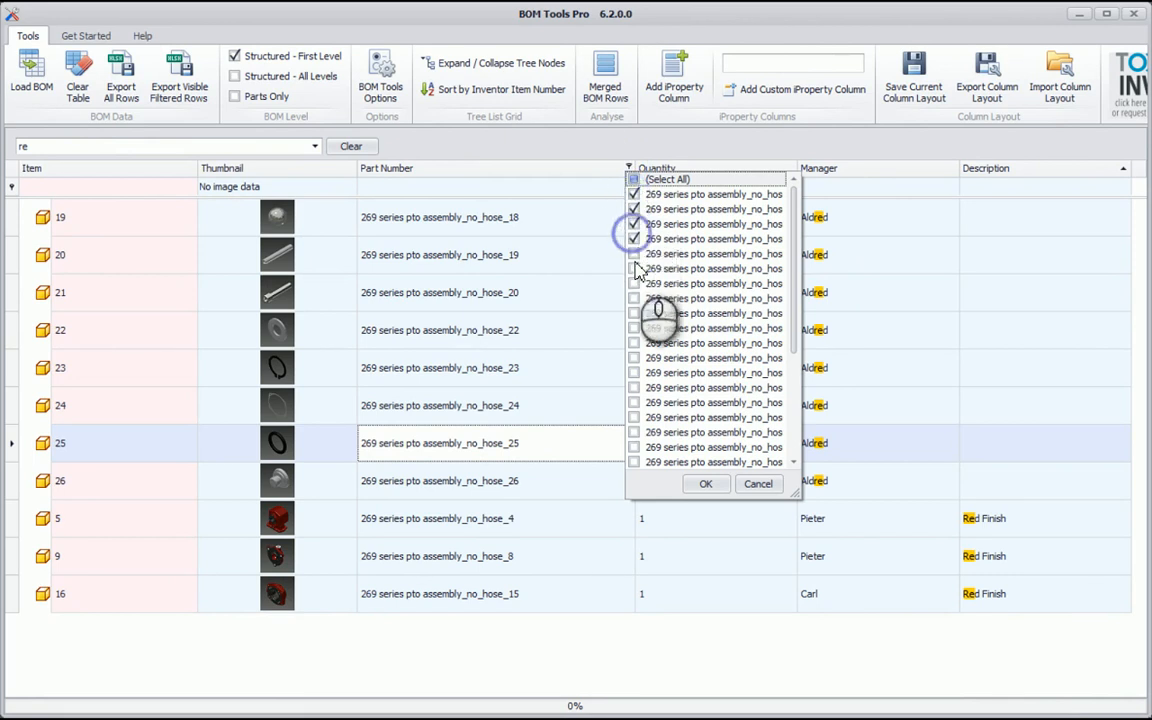
pyautogui.click(634, 254)
pyautogui.click(668, 340)
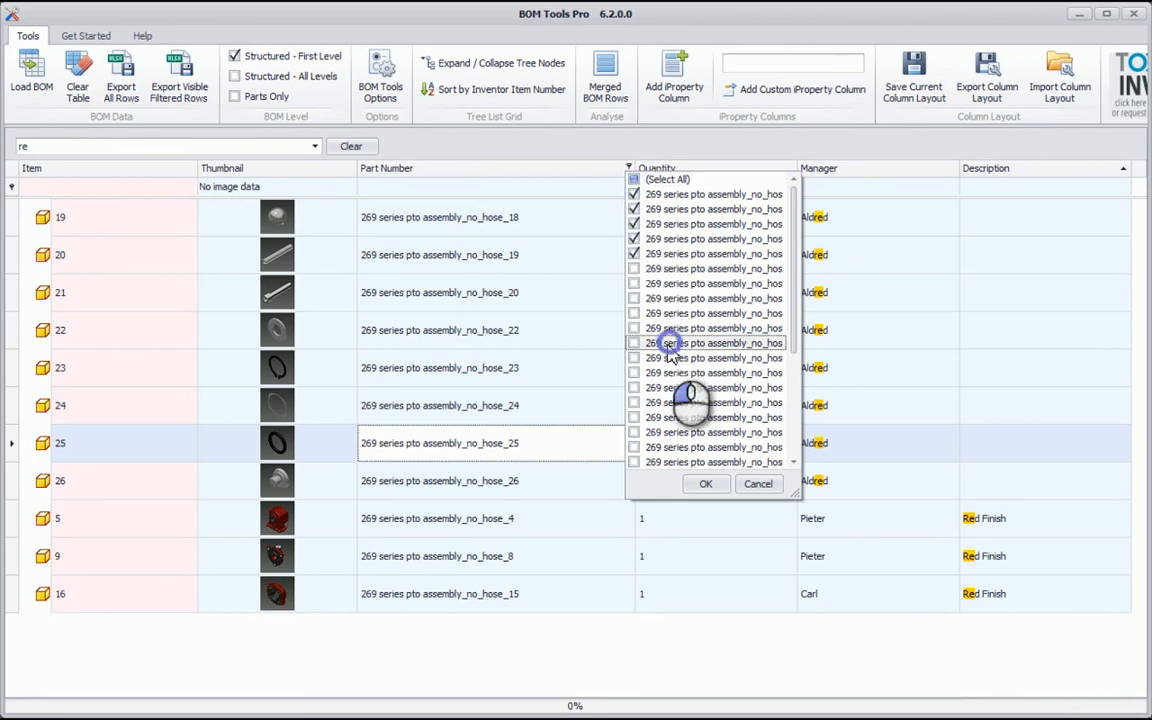
pyautogui.click(635, 268)
pyautogui.click(636, 283)
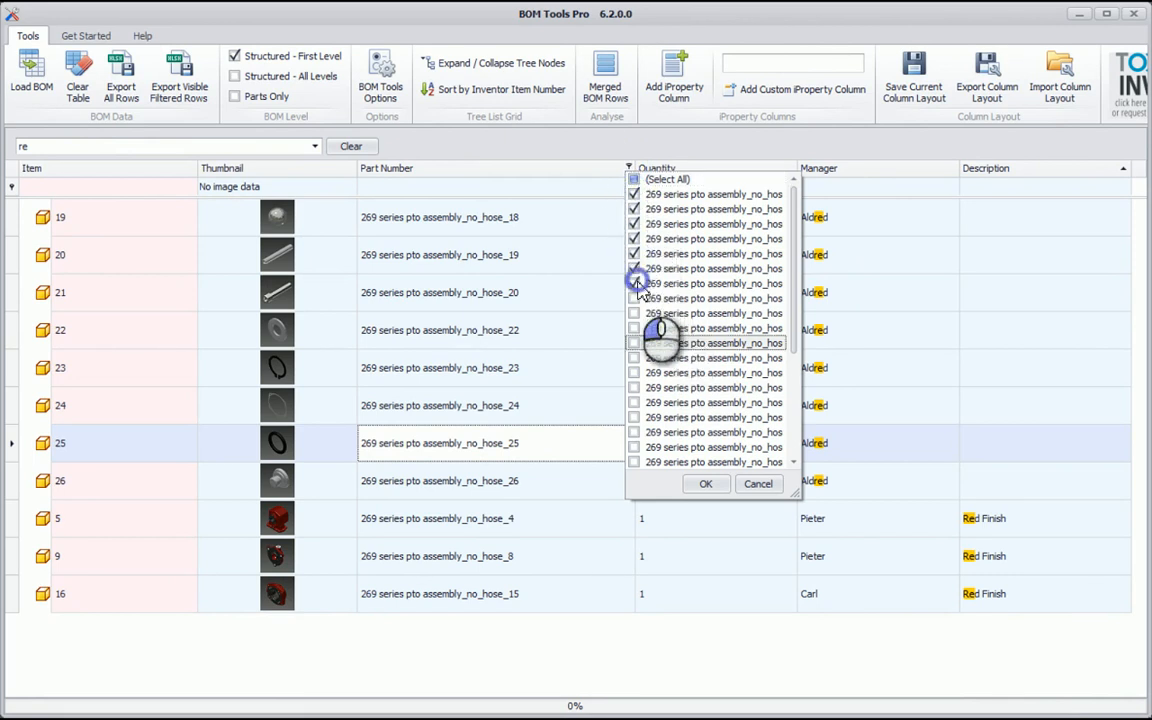
pyautogui.click(706, 483)
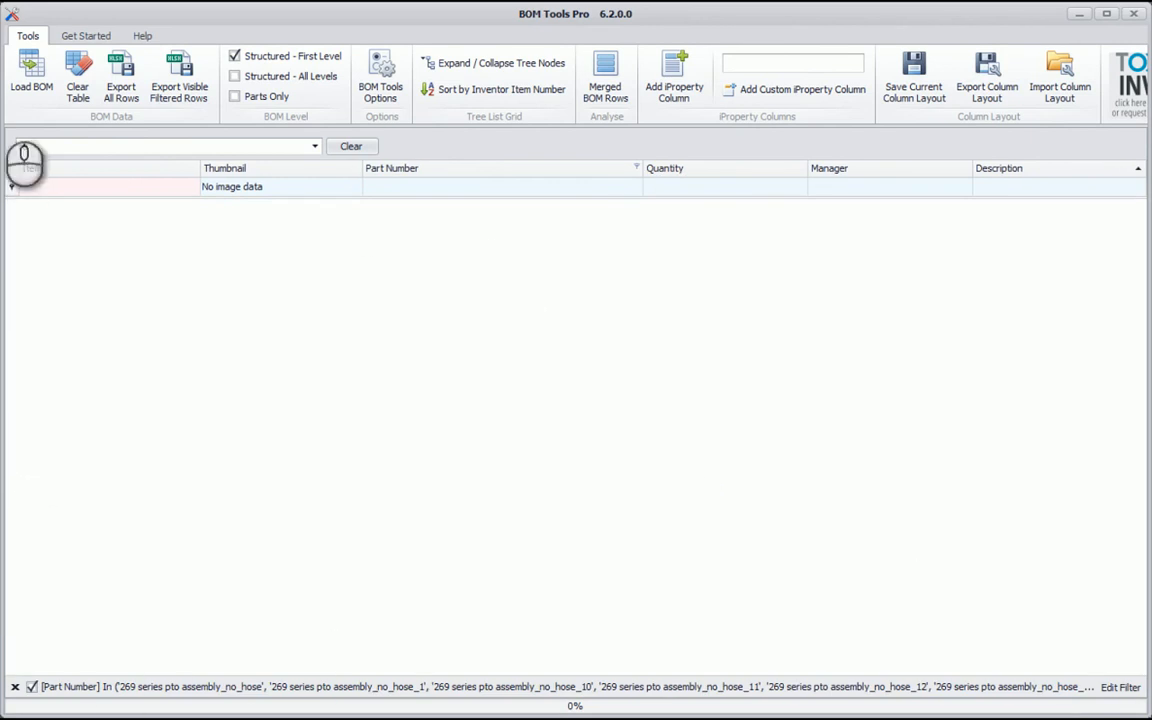
pyautogui.click(351, 147)
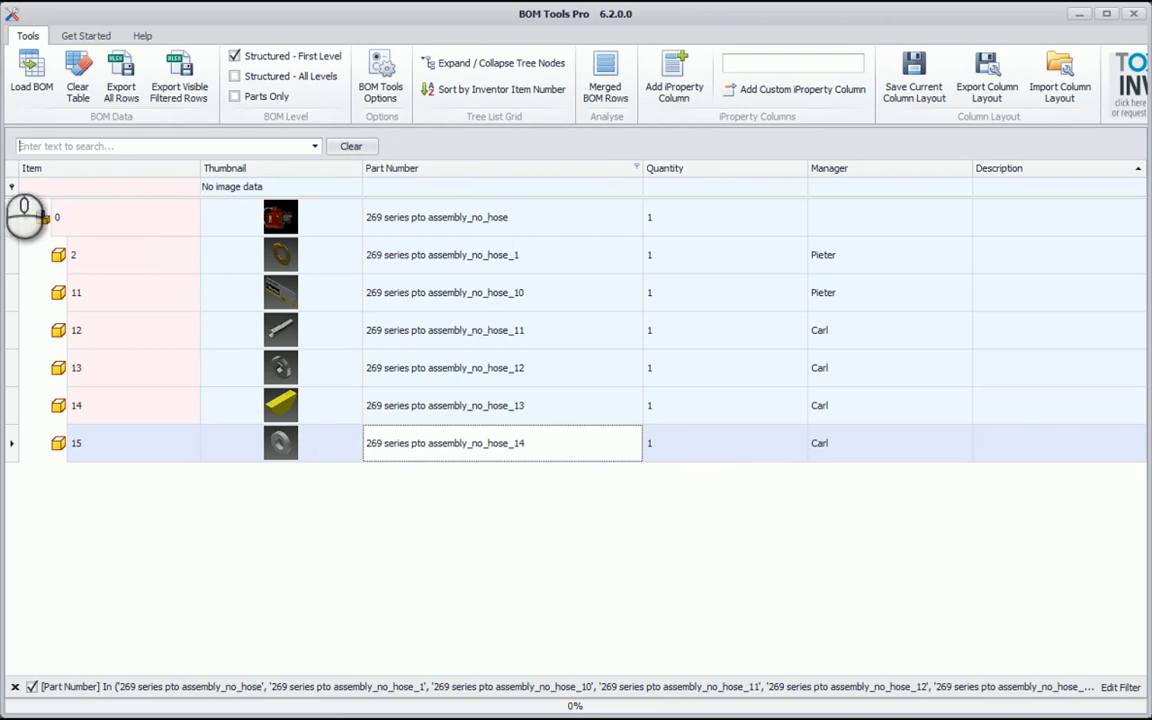
# Export the visible filtered rows to the Excel file PTO.xlsx in the Exercise_03 folder
pyautogui.click(160, 148)
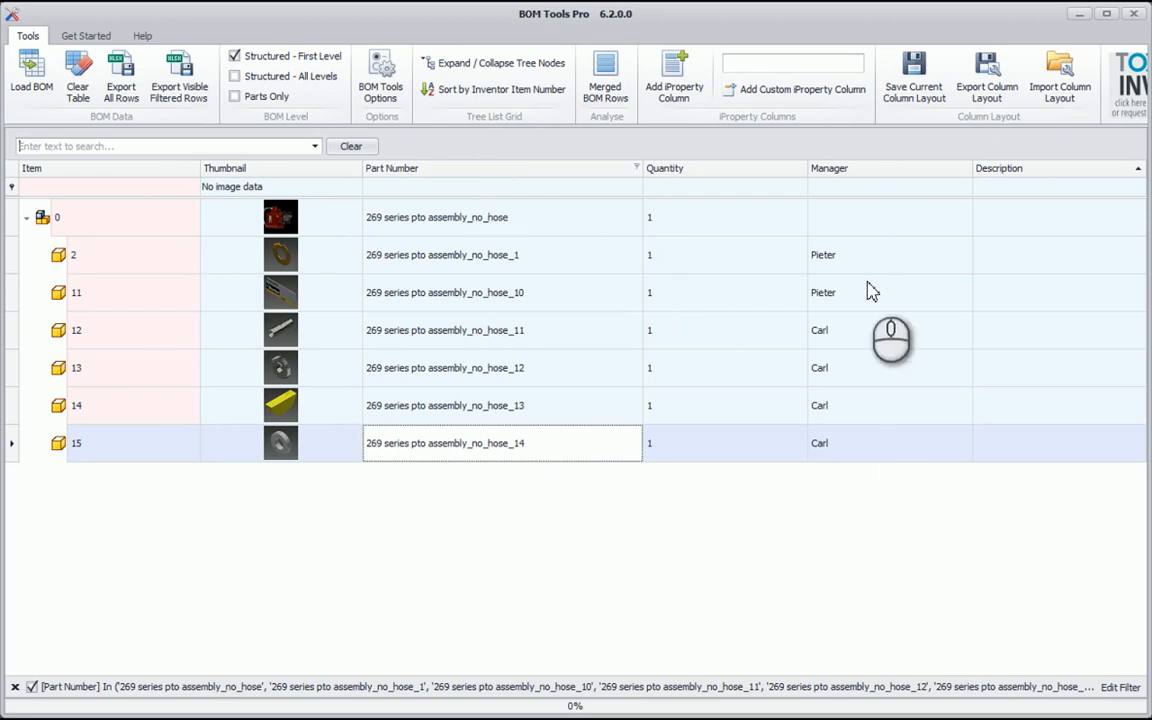
pyautogui.click(179, 64)
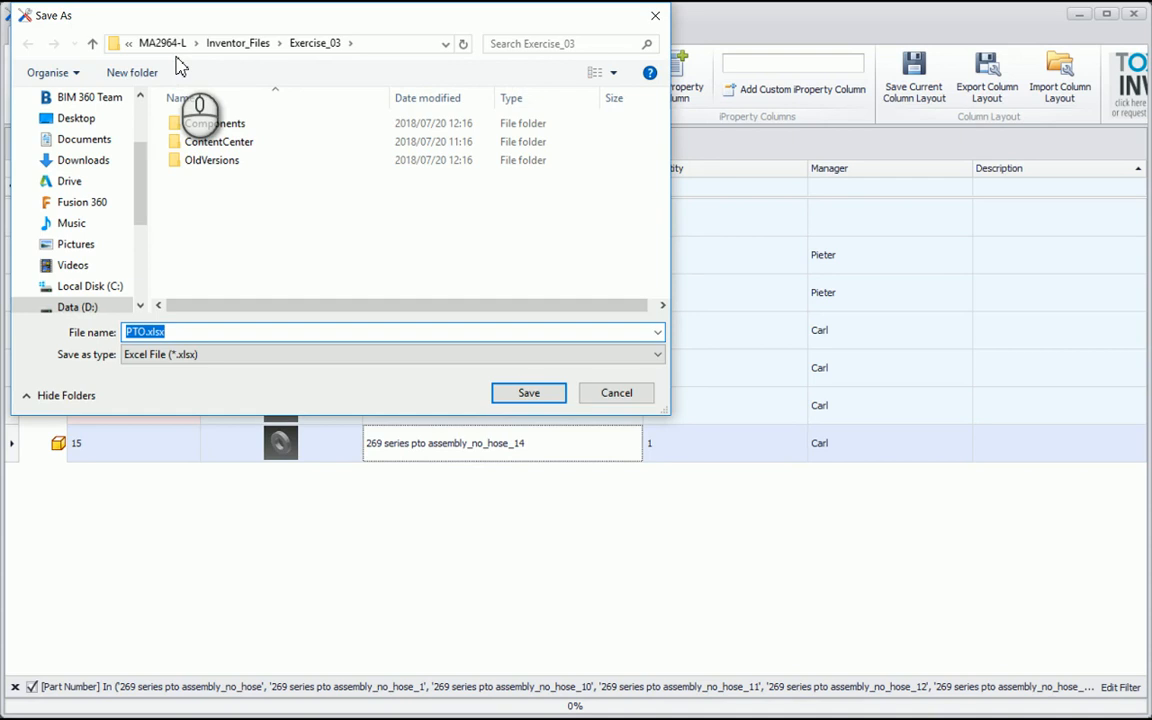
pyautogui.click(550, 397)
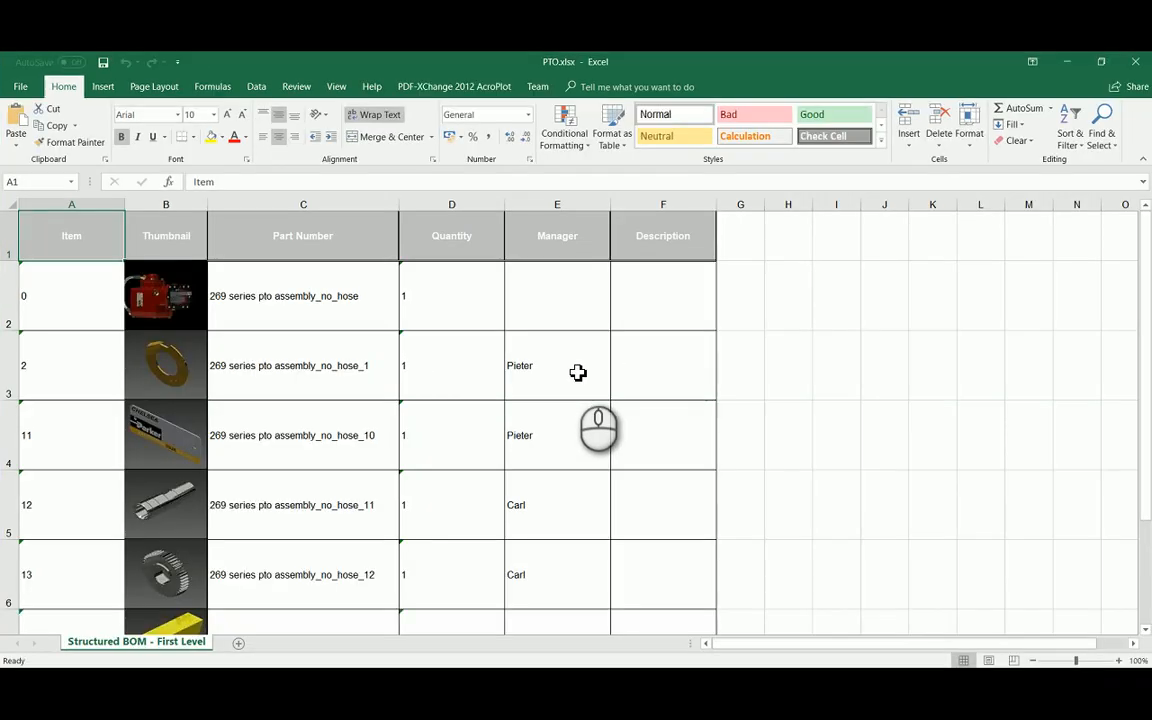
# Examine the exported part numbers, thumbnails and rows in the PTO.xlsx worksheet
pyautogui.click(279, 297)
pyautogui.click(271, 374)
pyautogui.click(278, 440)
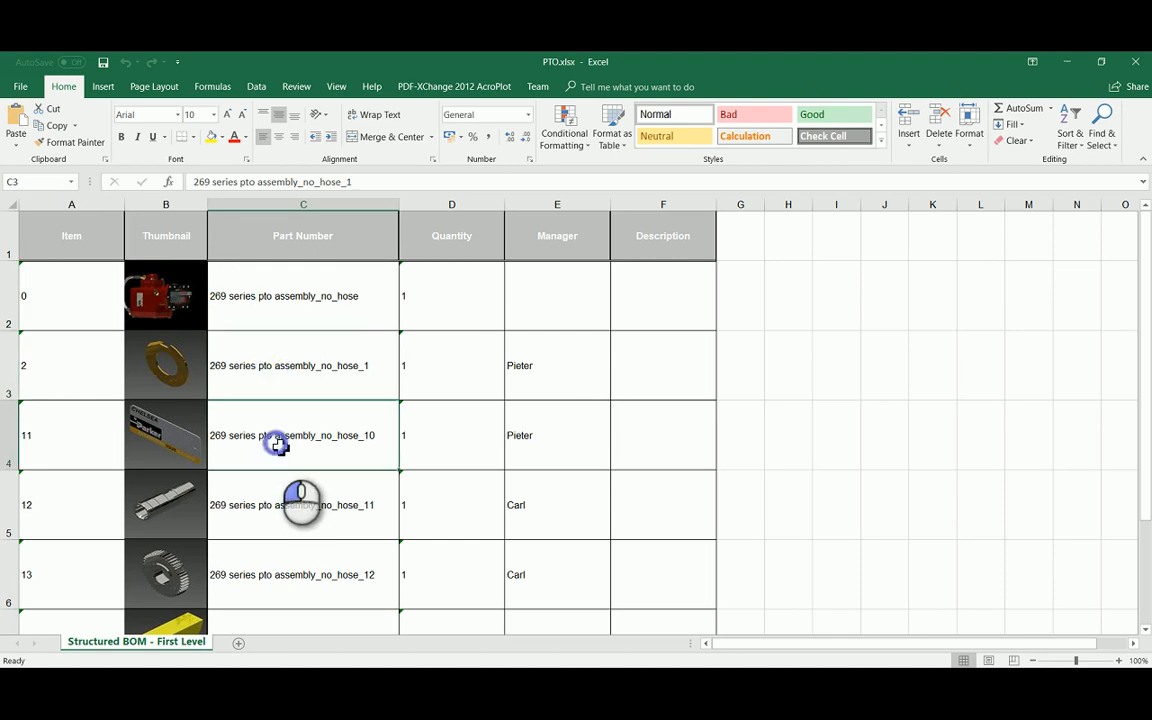
pyautogui.click(305, 507)
pyautogui.click(297, 587)
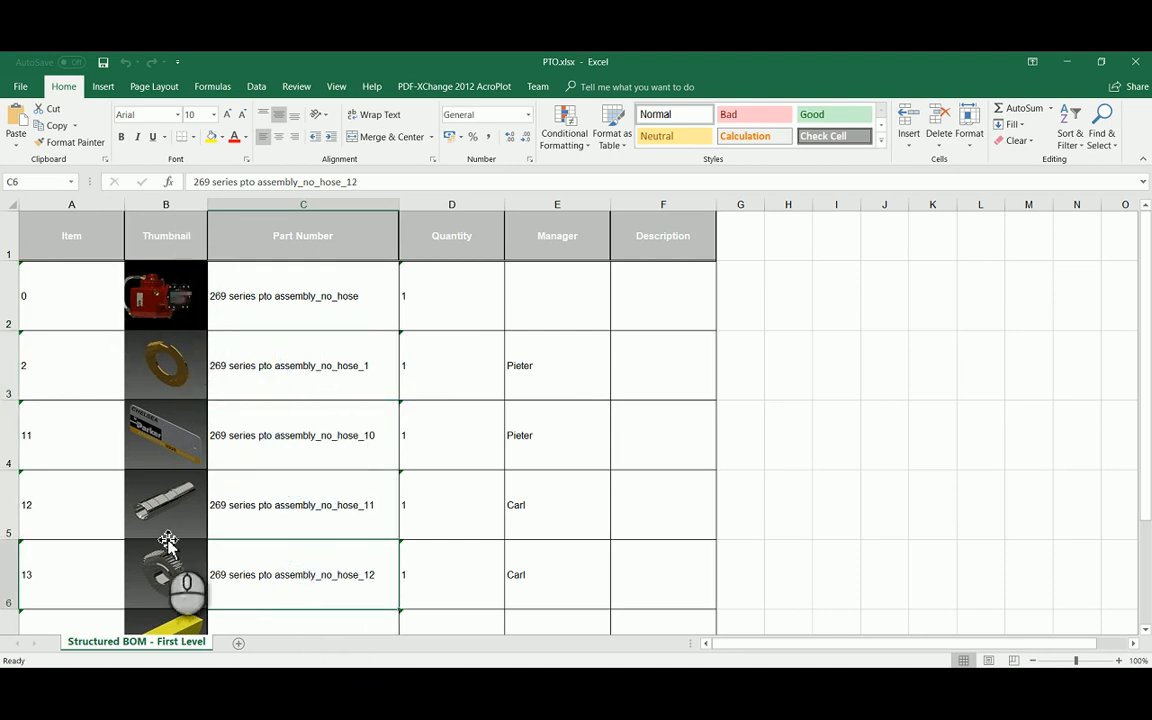
pyautogui.scroll(-2, 177, 420)
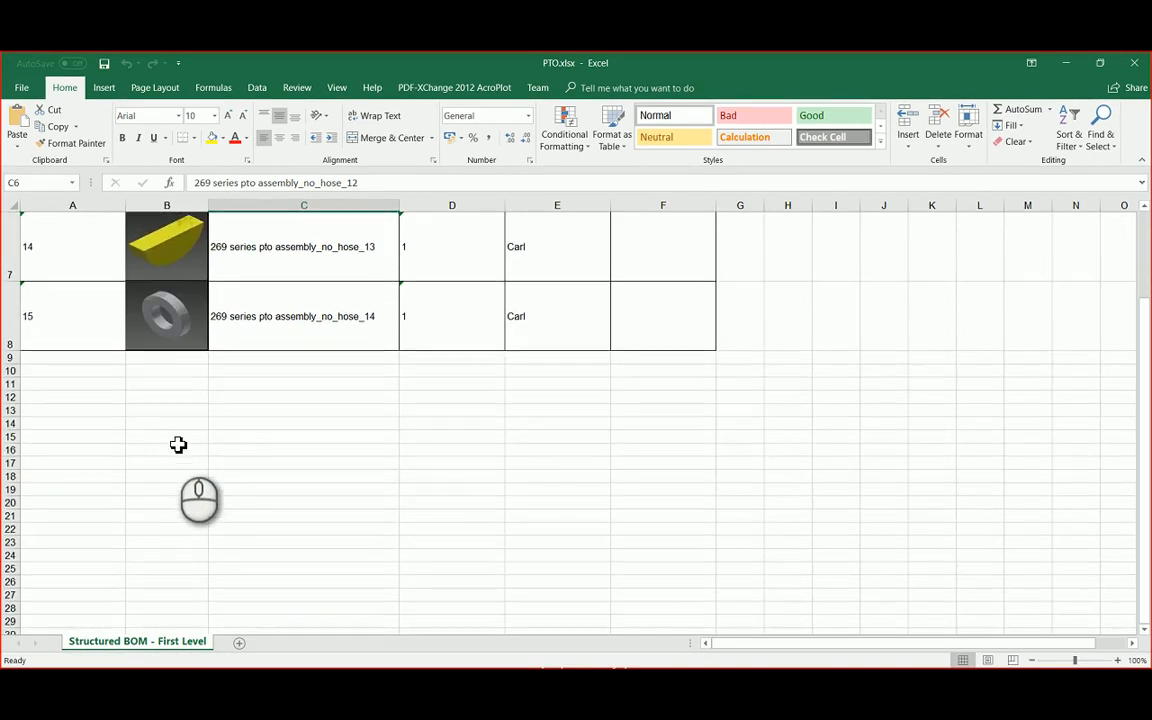
pyautogui.scroll(2, 177, 445)
pyautogui.scroll(1, 177, 437)
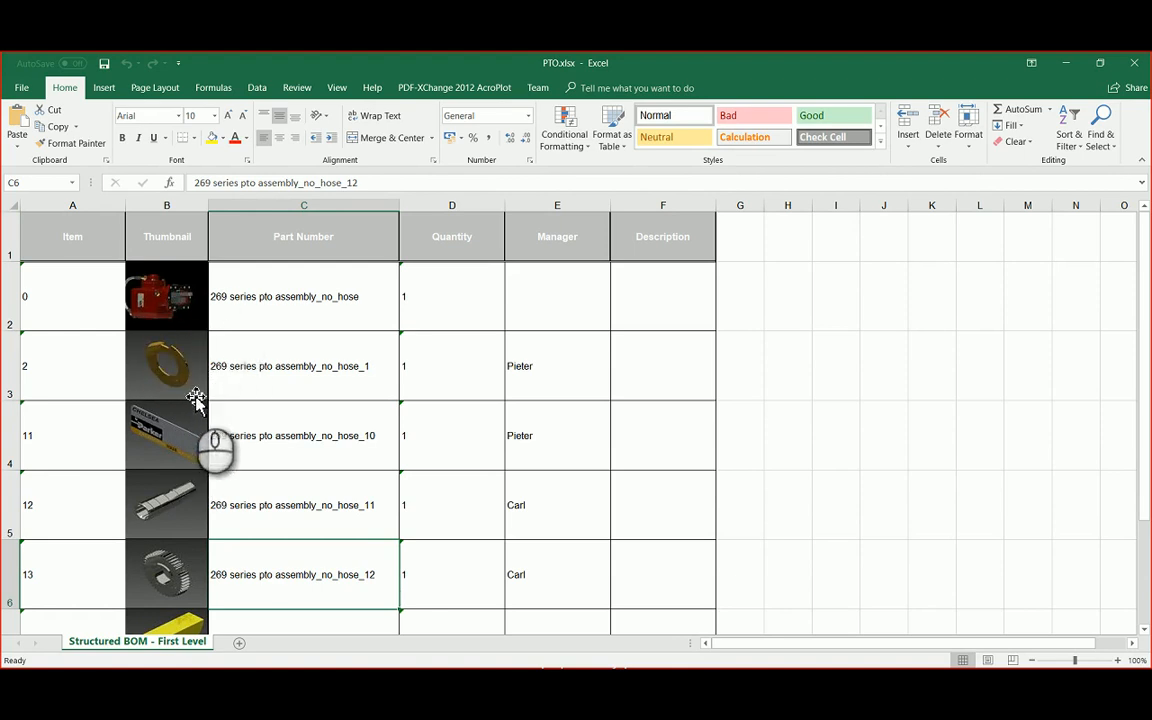
# Close the exported Excel workbook and, back in BOM Tools Pro, remove the Part Number filter
pyautogui.click(1134, 66)
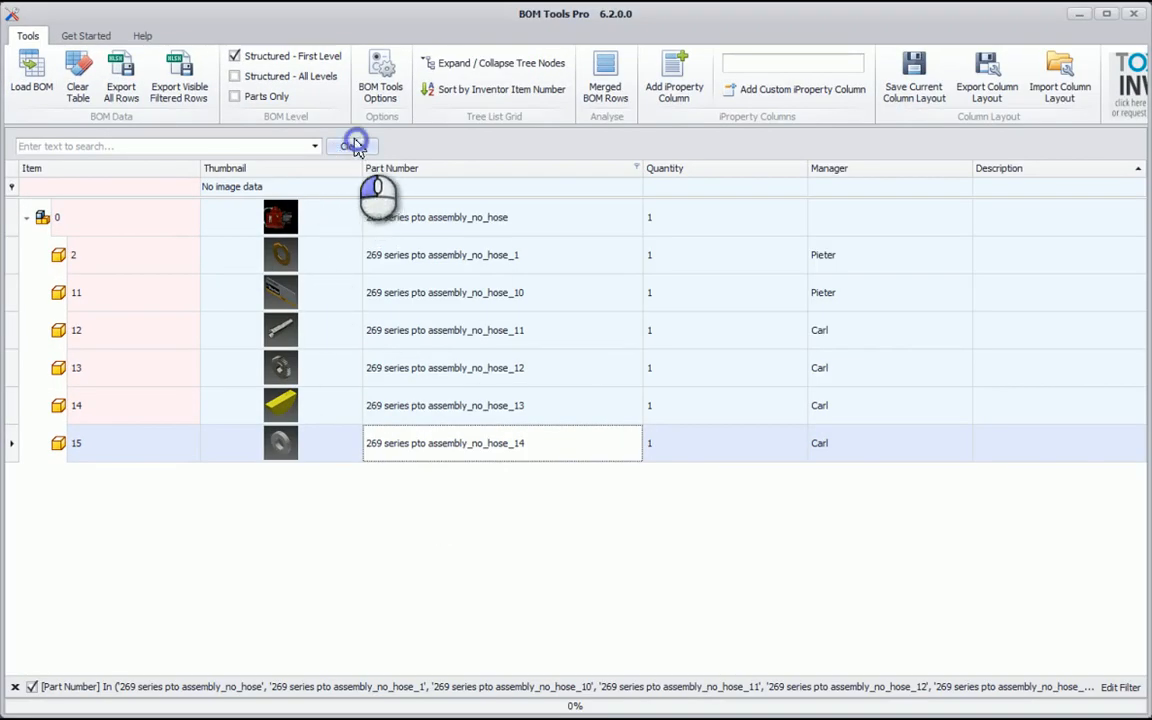
pyautogui.click(15, 687)
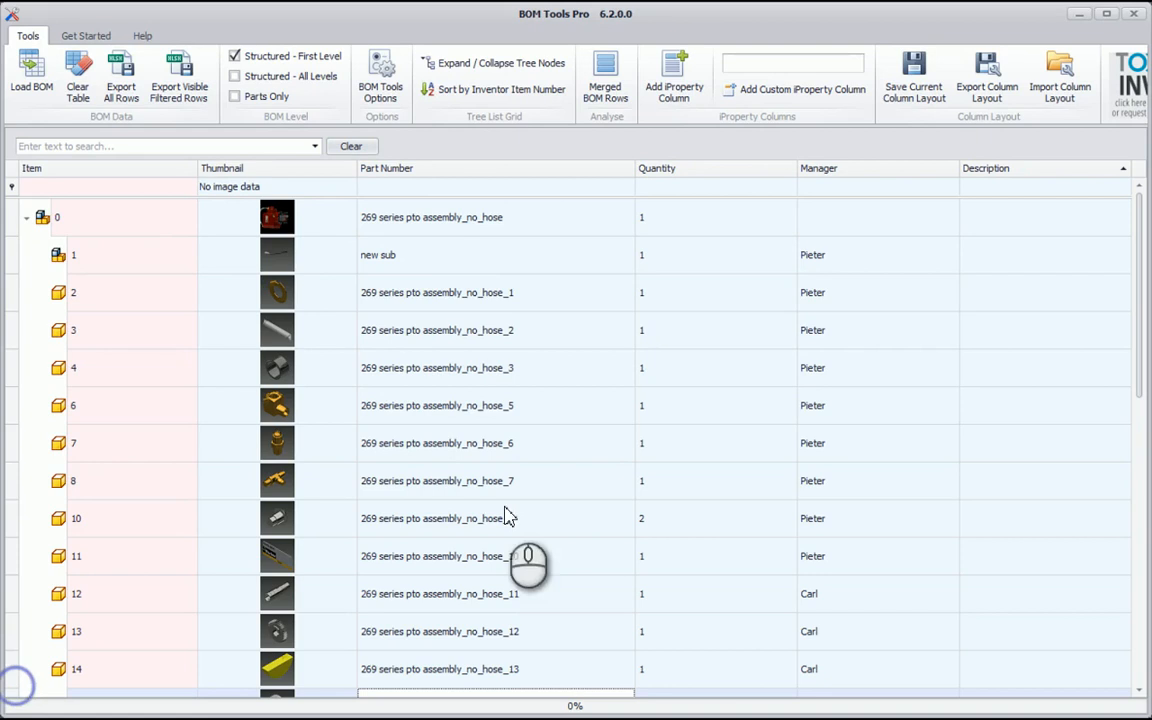